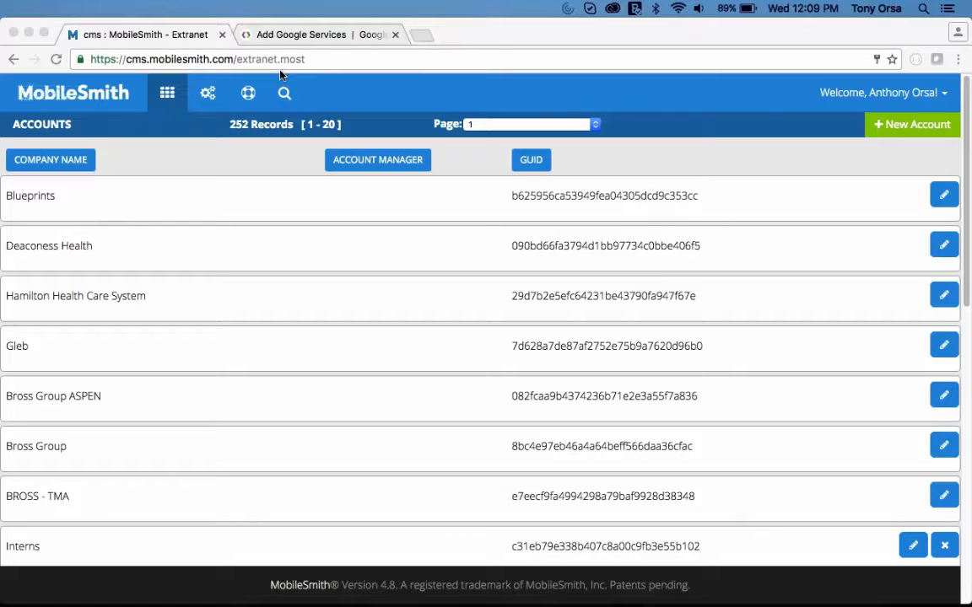
Step: Switch to the Google Developers page, start the Google services setup and choose the Android App platform
{"action": "left_click", "coordinate": [288, 35]}
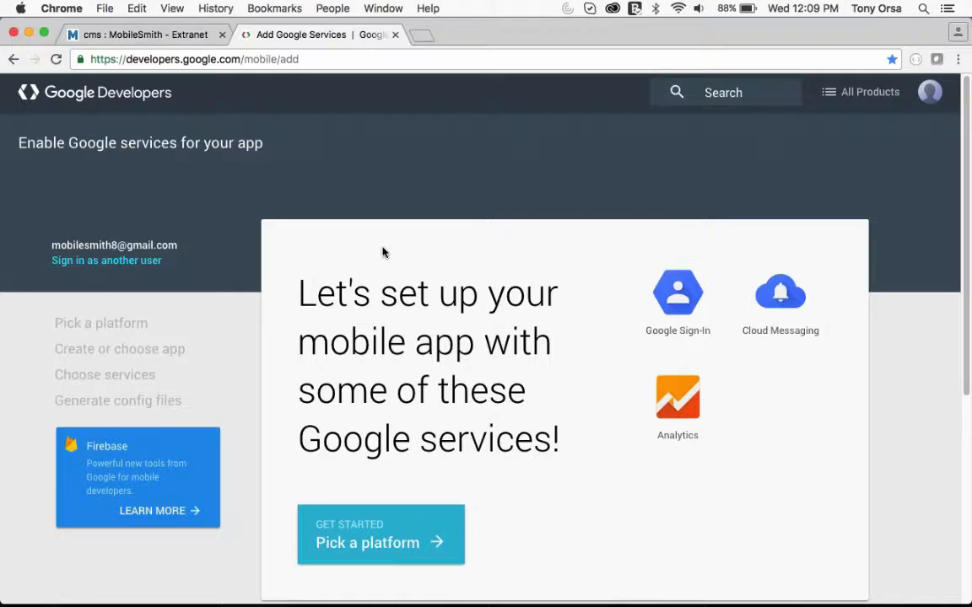
{"action": "scroll", "coordinate": [382, 252], "scroll_direction": "down", "scroll_amount": 2}
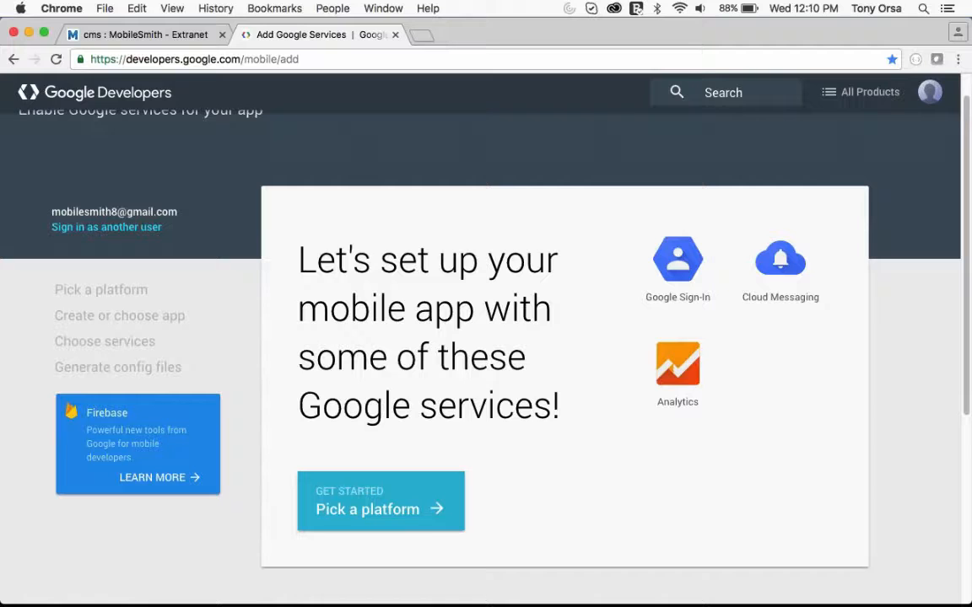
{"action": "left_click", "coordinate": [376, 515]}
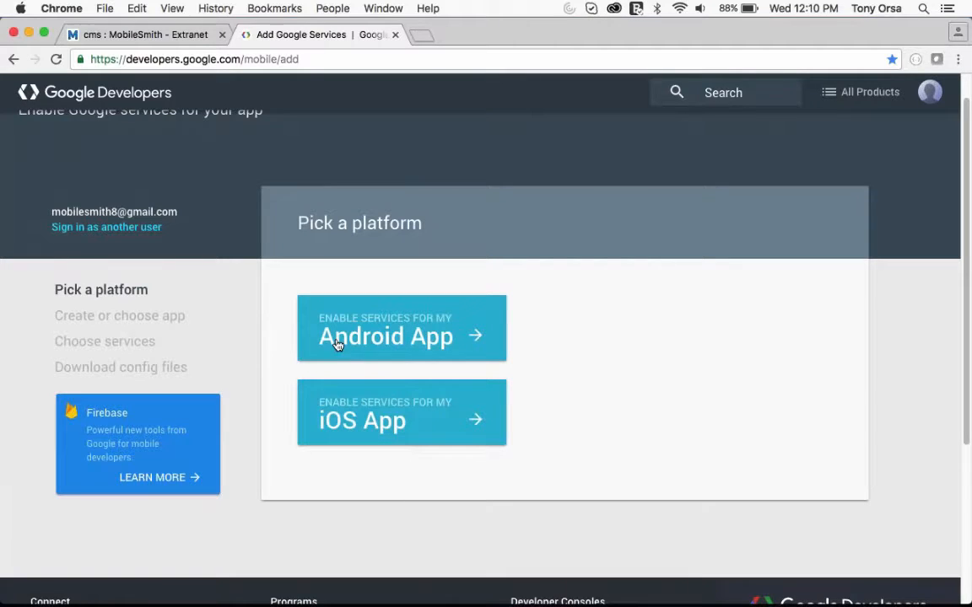
{"action": "left_click", "coordinate": [393, 345]}
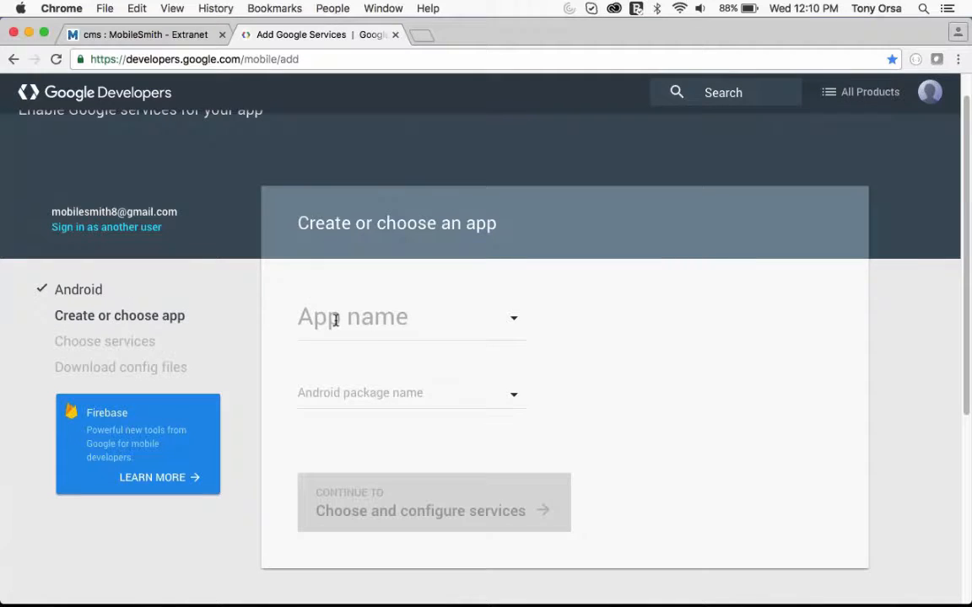
Step: Enter Preggers as the name of the new app
{"action": "left_click", "coordinate": [335, 320]}
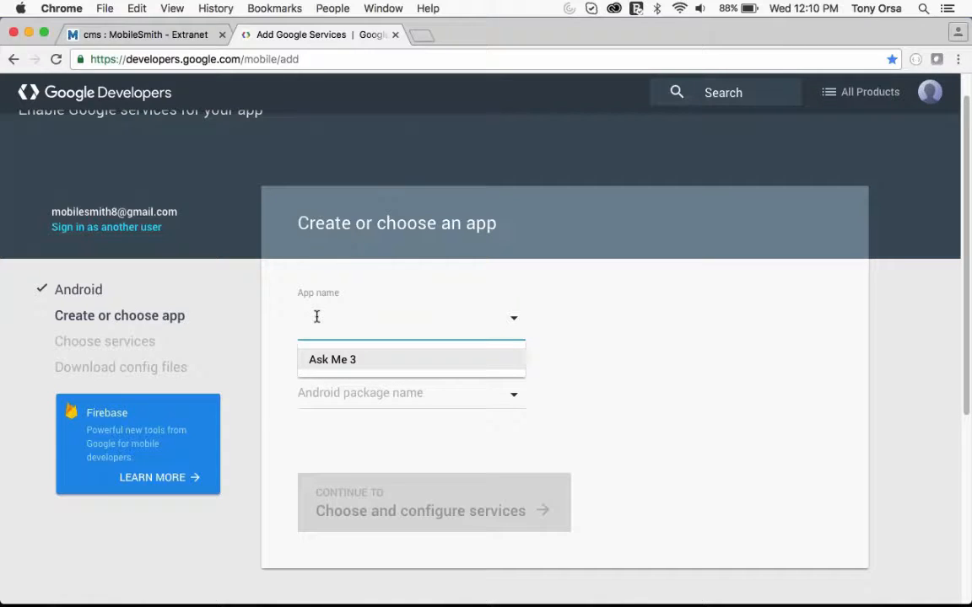
{"action": "type", "text": "Preg"}
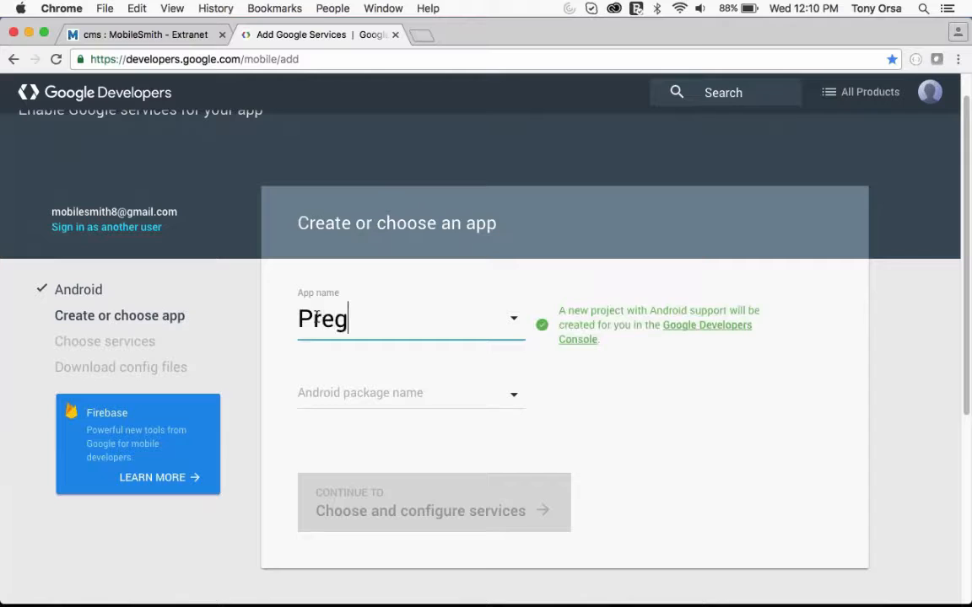
{"action": "type", "text": "gers"}
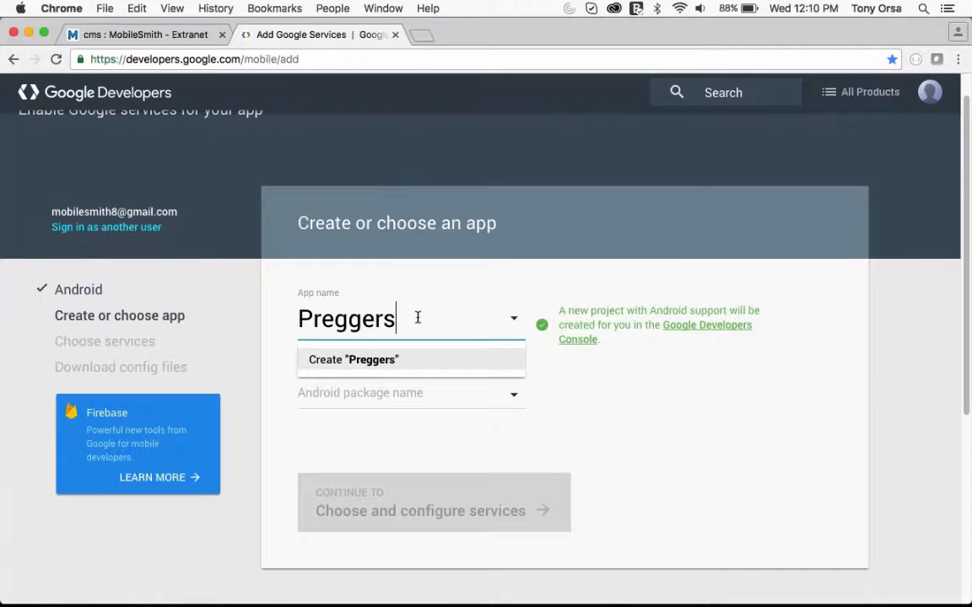
{"action": "left_click", "coordinate": [599, 412]}
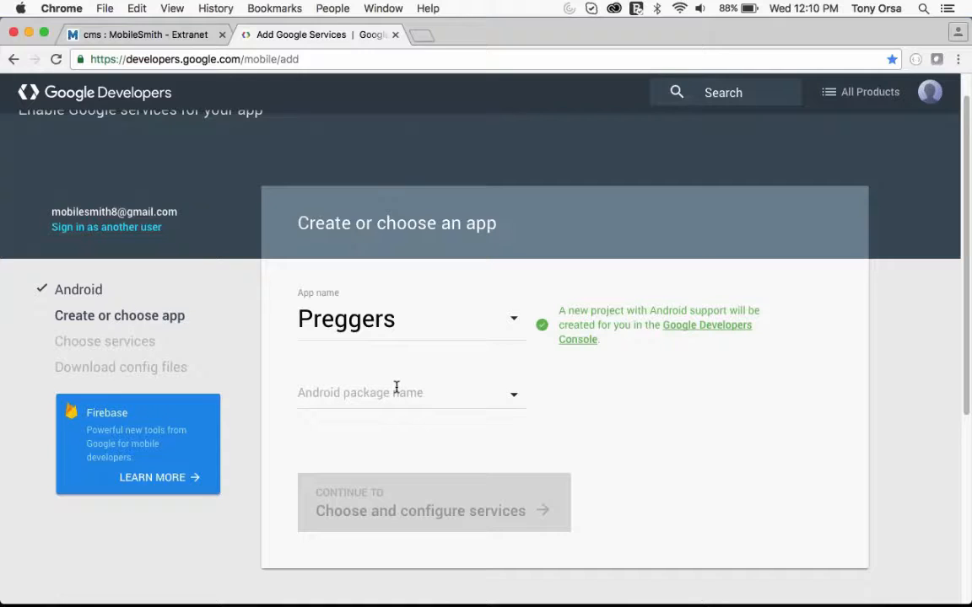
Step: Switch to MobileSmith, open the Blueprints account and copy the package ID of the Preggers app
{"action": "left_click", "coordinate": [158, 36]}
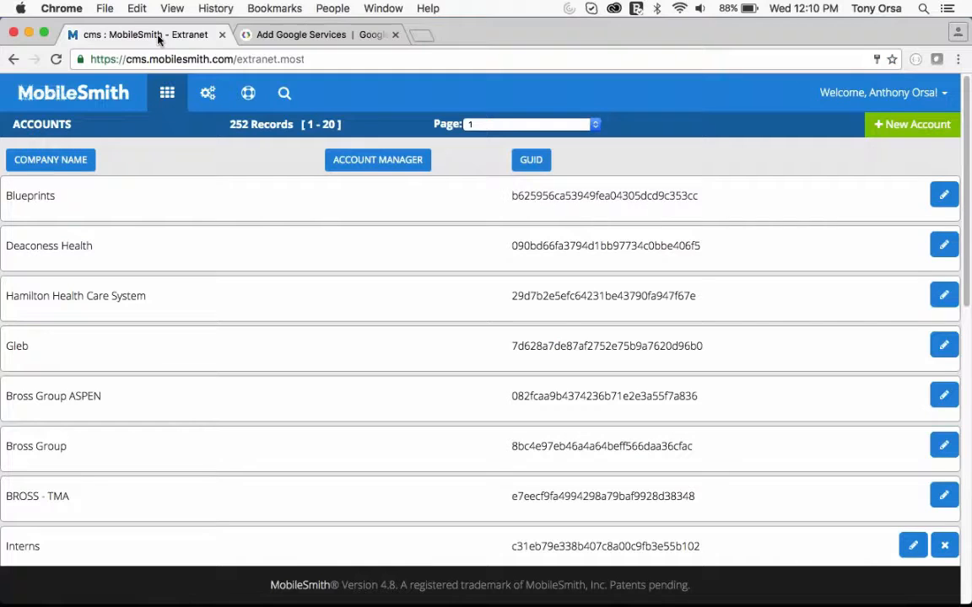
{"action": "left_click", "coordinate": [38, 196]}
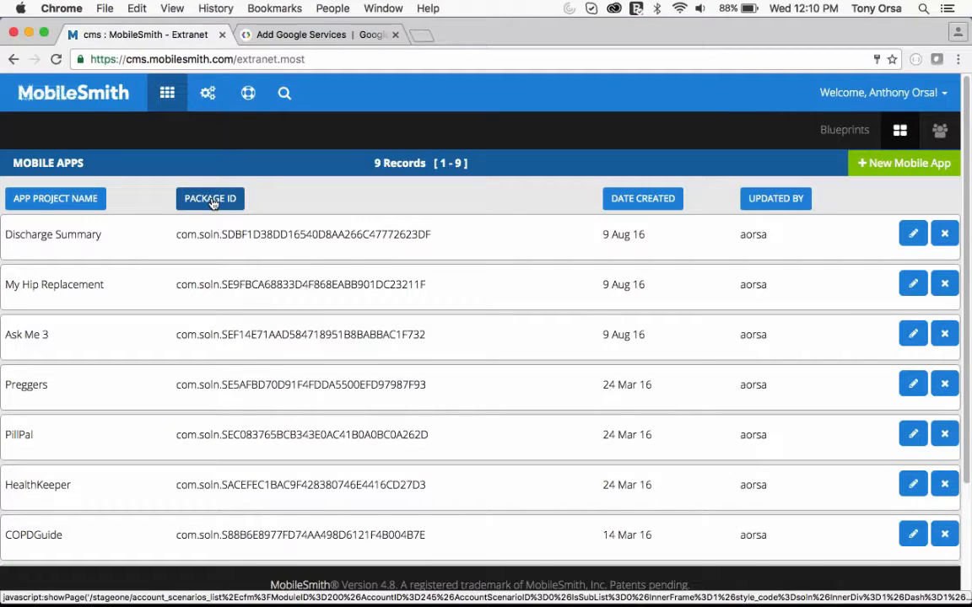
{"action": "left_click_drag", "start_coordinate": [176, 234], "coordinate": [429, 235]}
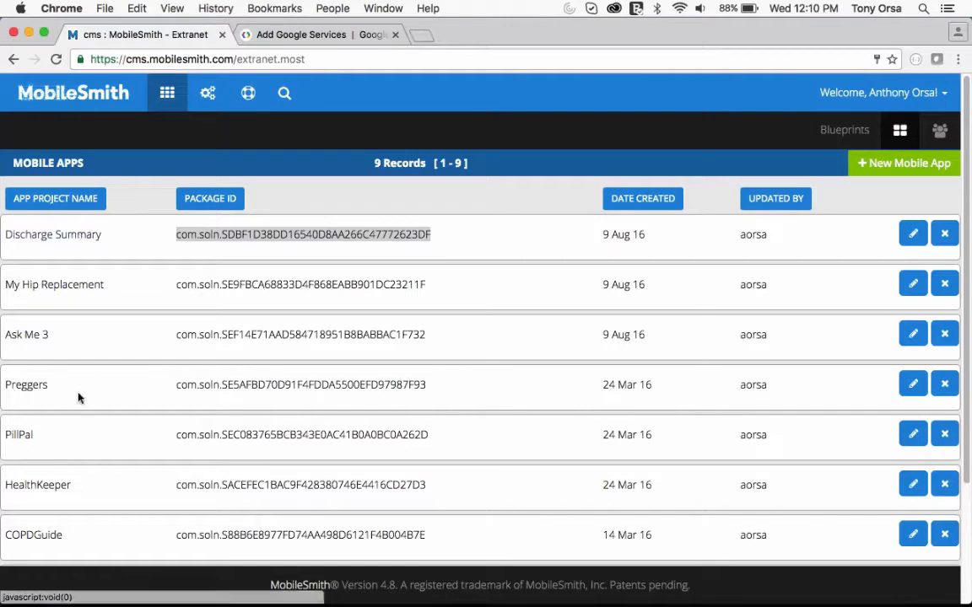
{"action": "left_click", "coordinate": [177, 386]}
{"action": "left_click_drag", "start_coordinate": [177, 386], "coordinate": [426, 383]}
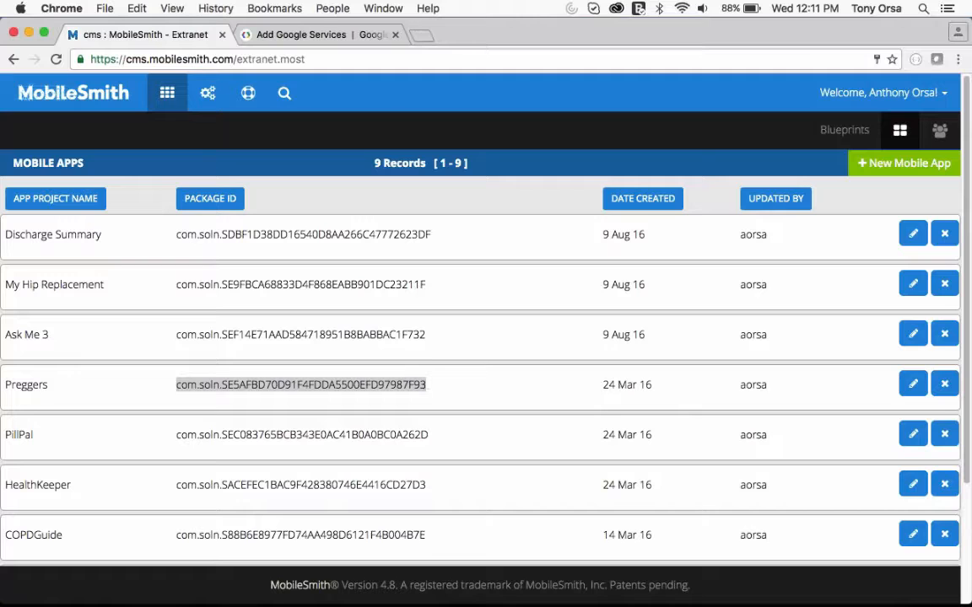
{"action": "key", "text": "super+c"}
Step: Return to Google Developers and set the Android package name to com.soln.SE5AFBD70D91F4FDDA5500EFD97987F93
{"action": "left_click", "coordinate": [281, 38]}
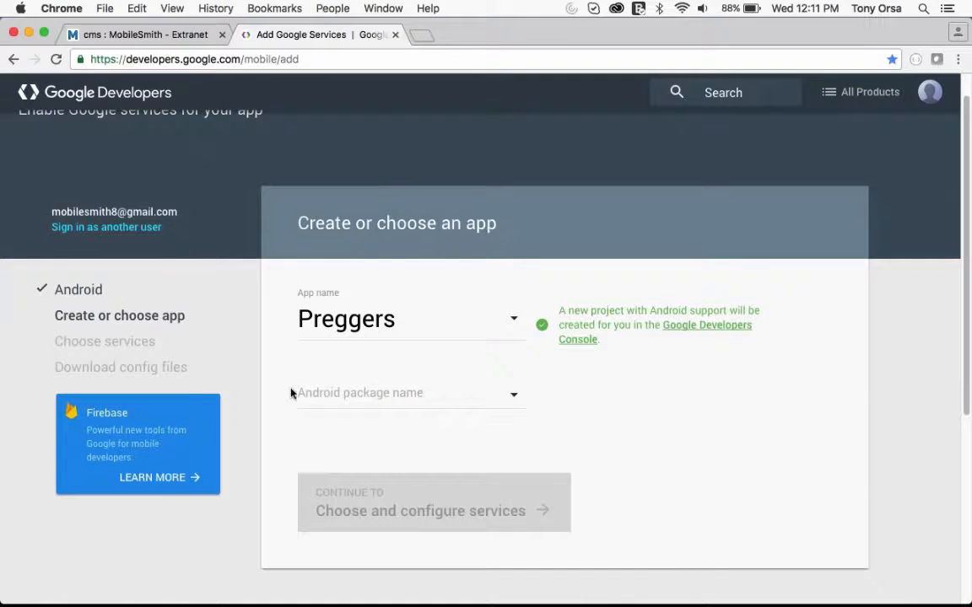
{"action": "left_click", "coordinate": [317, 406]}
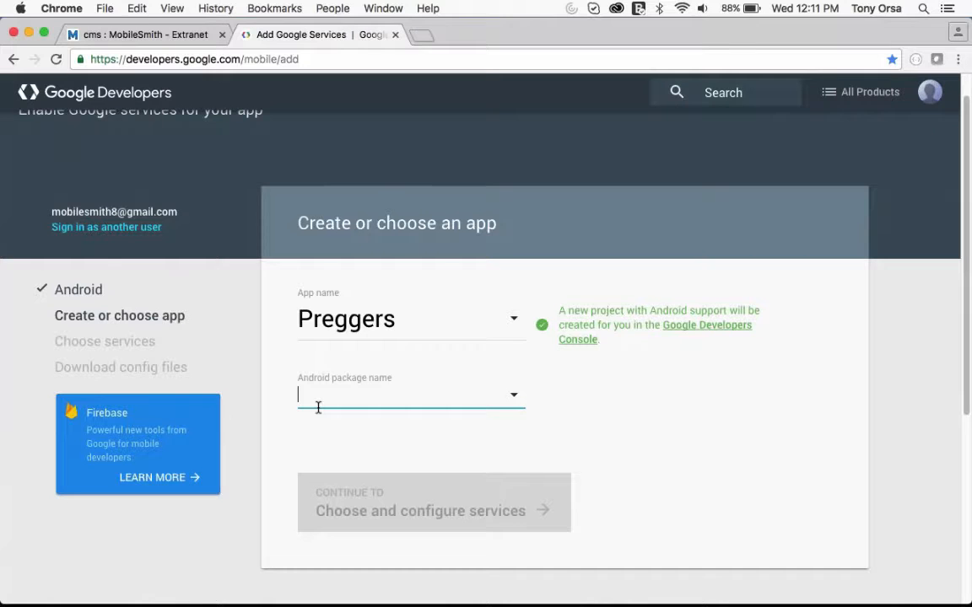
{"action": "key", "text": "super+v"}
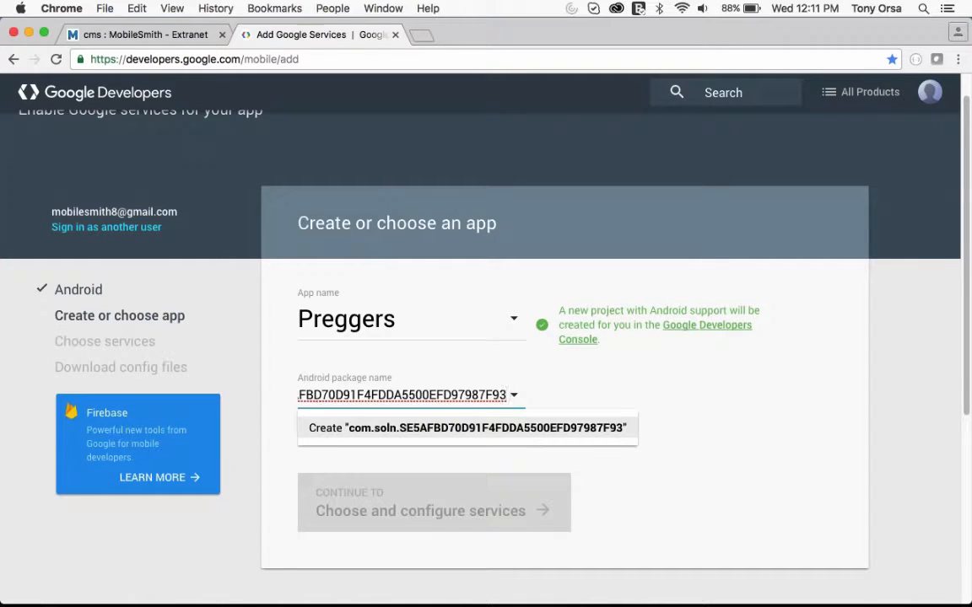
{"action": "left_click", "coordinate": [248, 399]}
Step: Toggle the option for sharing Google Mobile Developer Services data and continue to choosing and configuring services
{"action": "scroll", "coordinate": [262, 423], "scroll_direction": "down", "scroll_amount": 1}
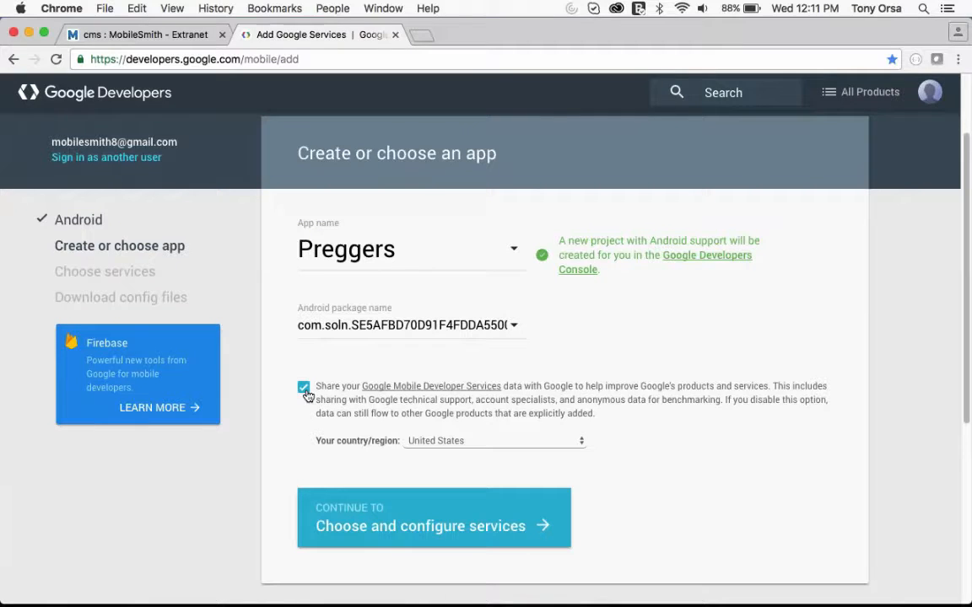
{"action": "left_click", "coordinate": [305, 390]}
{"action": "left_click", "coordinate": [356, 524]}
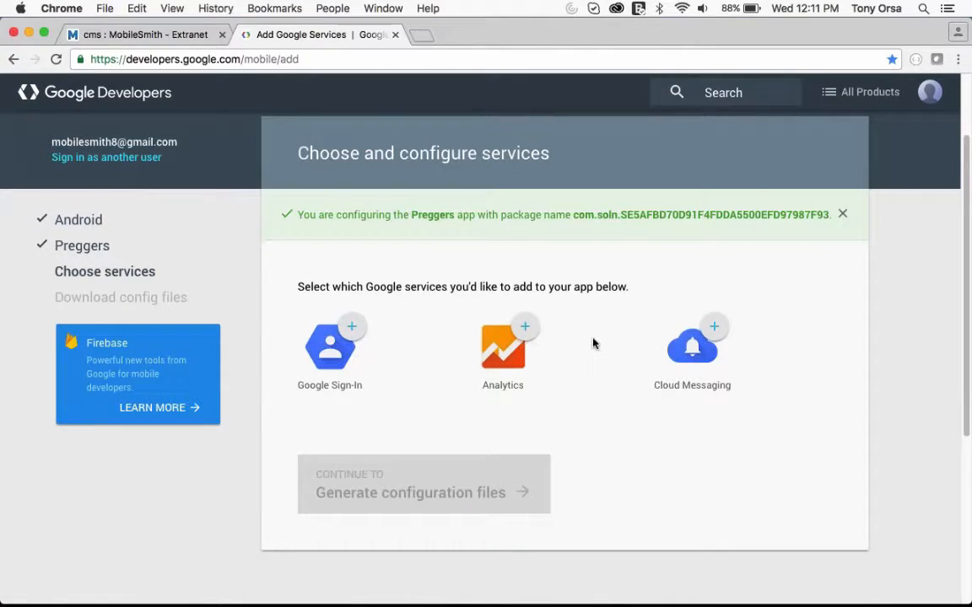
Step: Add the Cloud Messaging service to the Preggers app and enable Google Cloud Messaging
{"action": "mouse_move", "coordinate": [691, 347]}
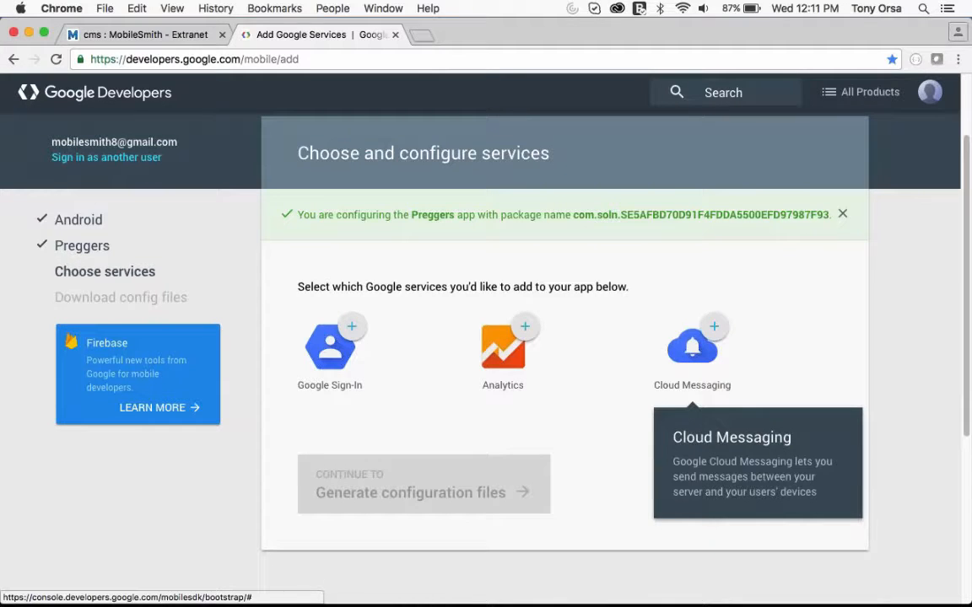
{"action": "left_click", "coordinate": [713, 329]}
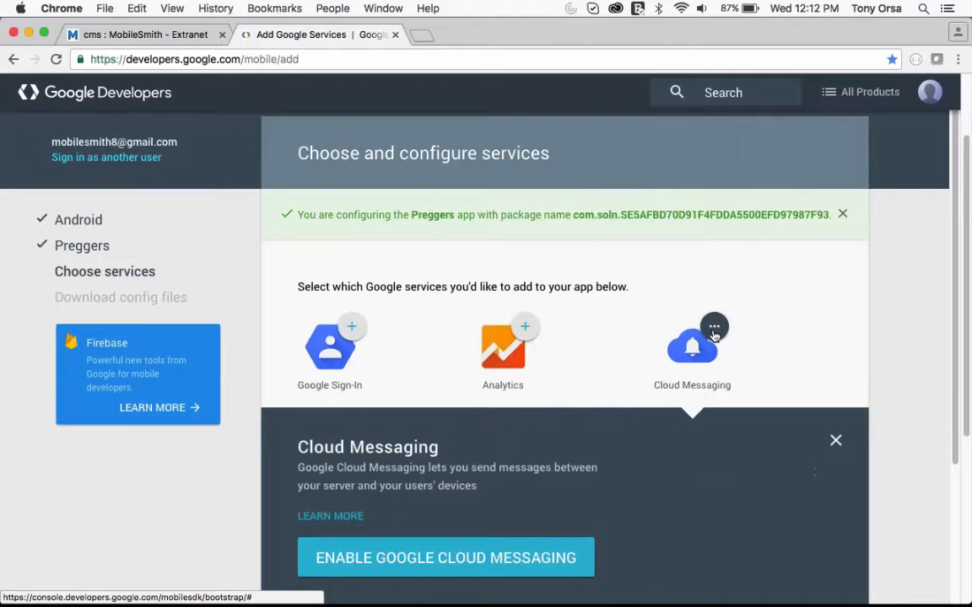
{"action": "scroll", "coordinate": [692, 337], "scroll_direction": "down", "scroll_amount": 2}
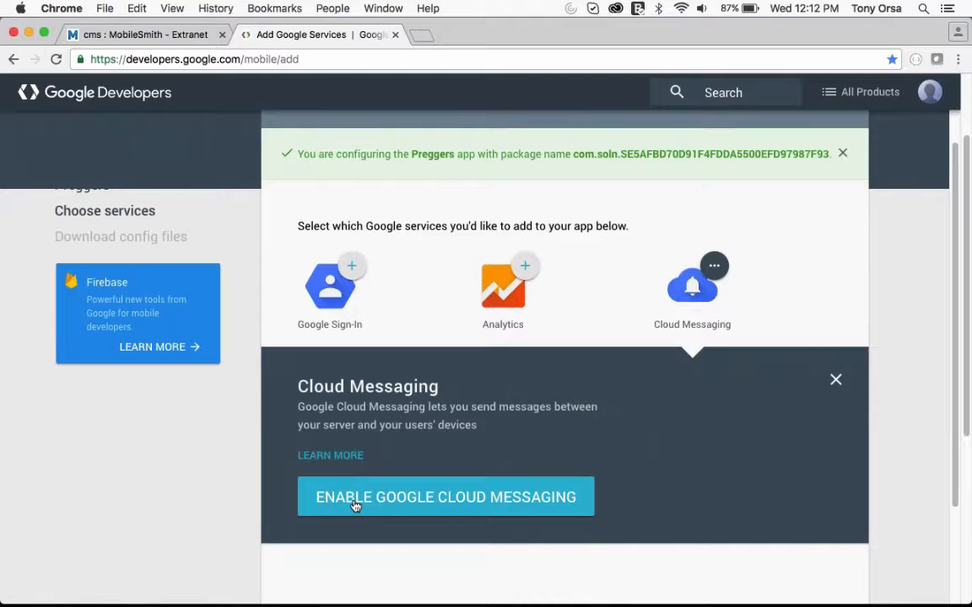
{"action": "left_click", "coordinate": [405, 504]}
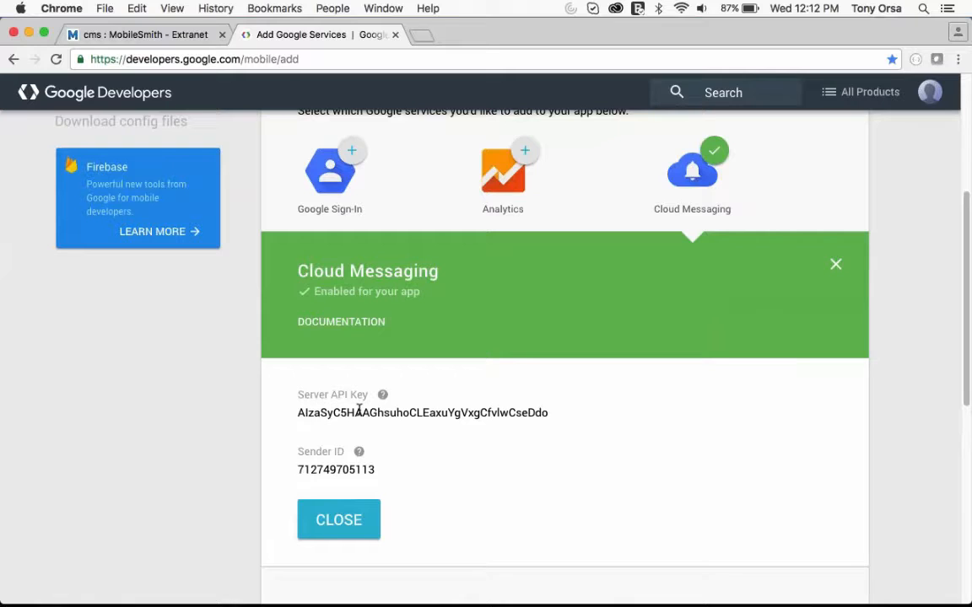
Step: Copy the Cloud Messaging server API key and switch back to MobileSmith
{"action": "left_click_drag", "start_coordinate": [299, 412], "coordinate": [548, 409]}
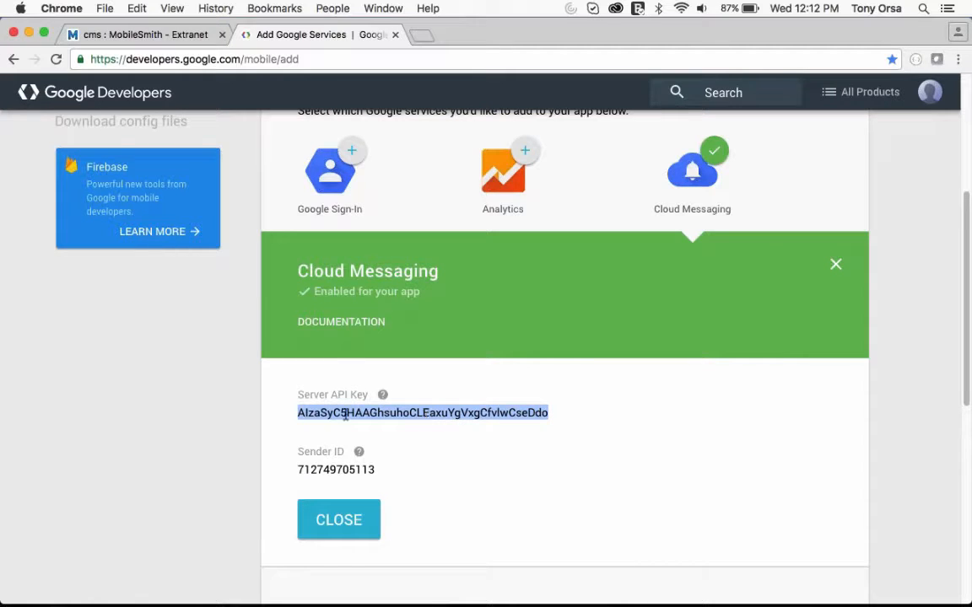
{"action": "key", "text": "super+c"}
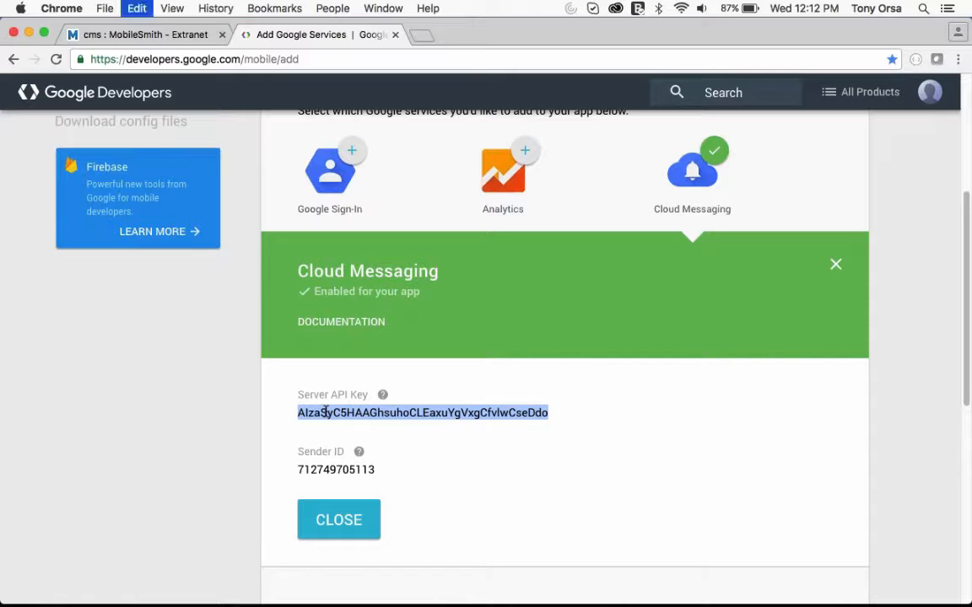
{"action": "left_click", "coordinate": [143, 35]}
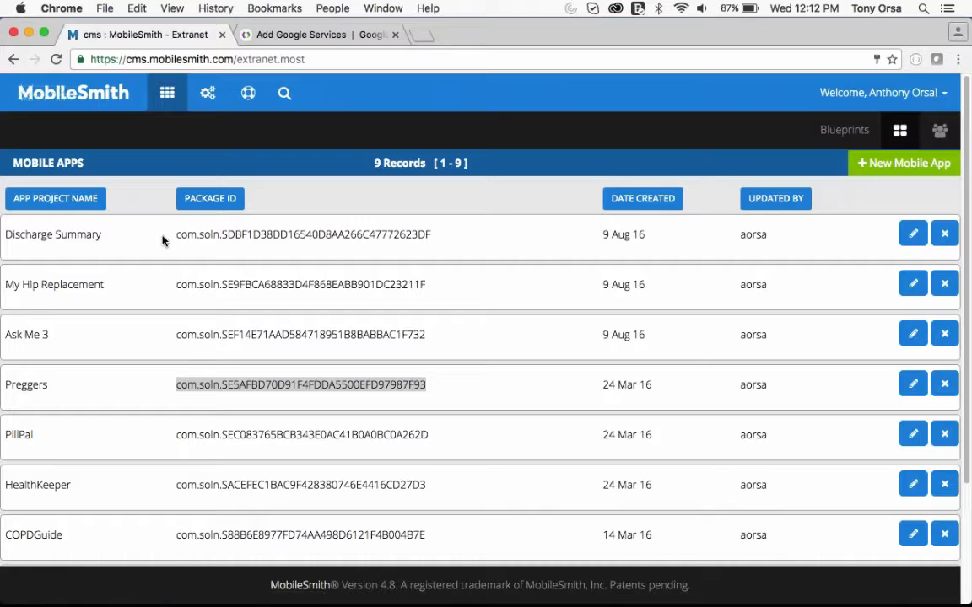
{"action": "left_click", "coordinate": [148, 395]}
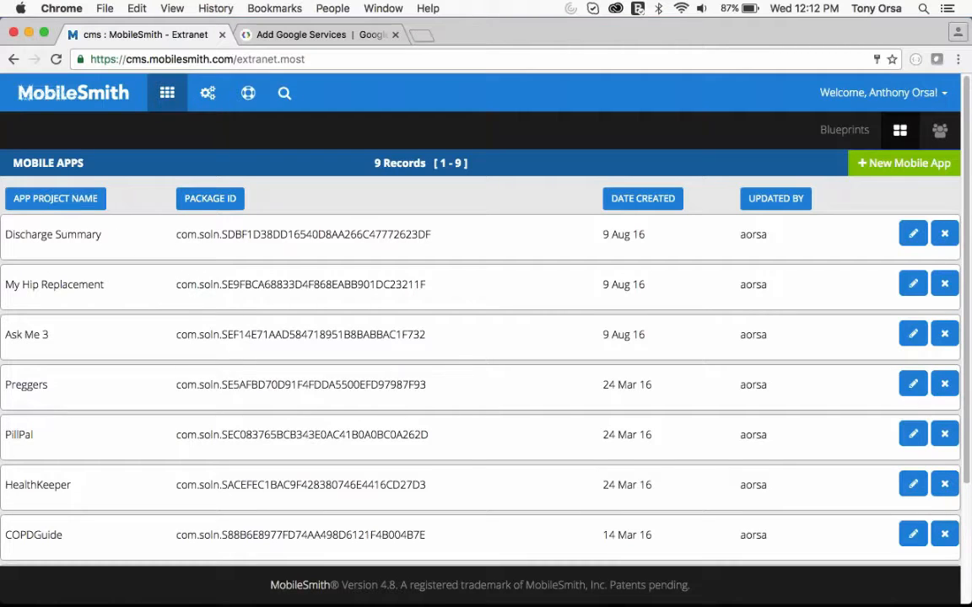
Step: Open the Preggers app's push credentials and replace the Android Server API Key with the copied key
{"action": "left_click", "coordinate": [28, 386]}
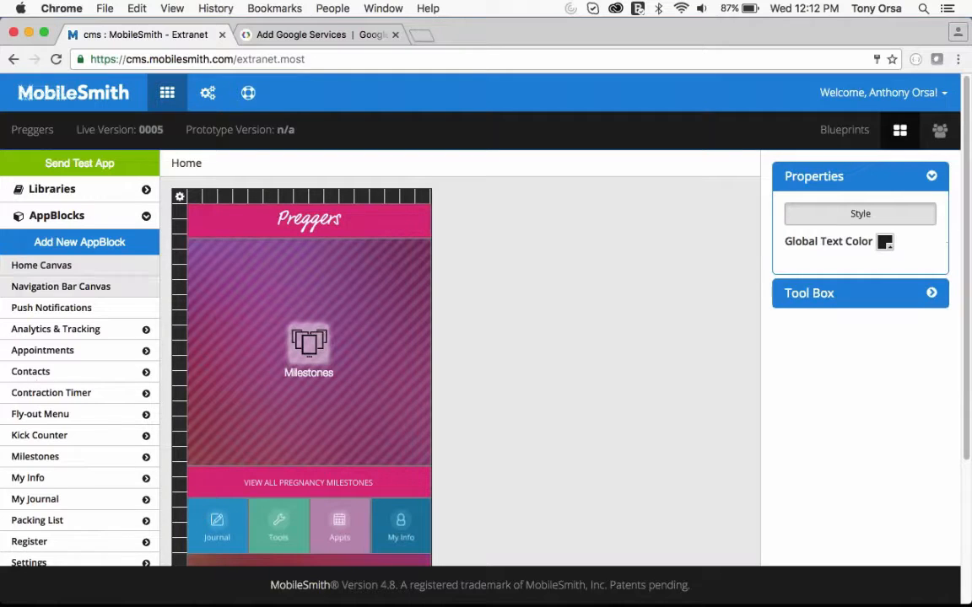
{"action": "left_click", "coordinate": [65, 215]}
{"action": "left_click", "coordinate": [61, 243]}
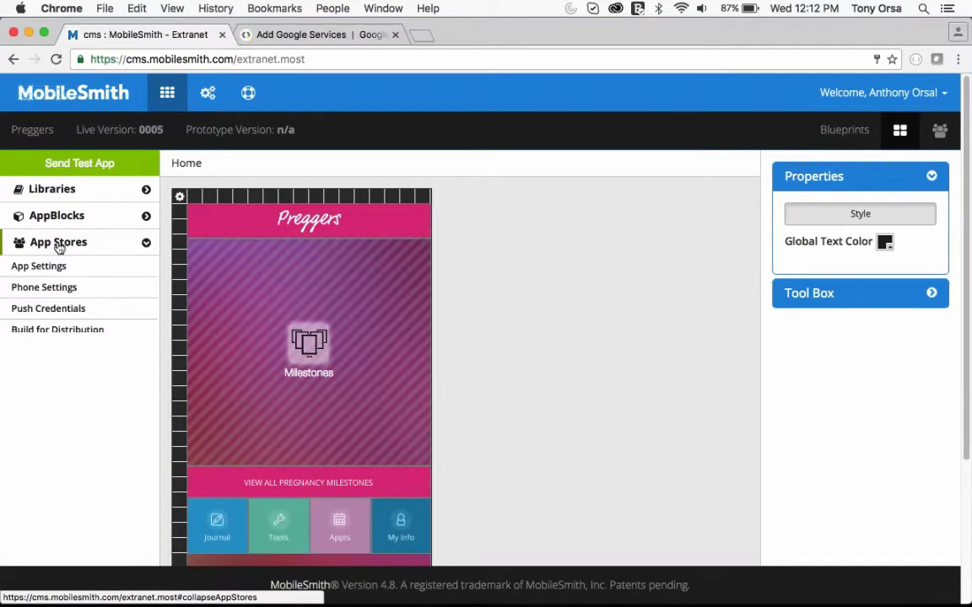
{"action": "left_click", "coordinate": [53, 310]}
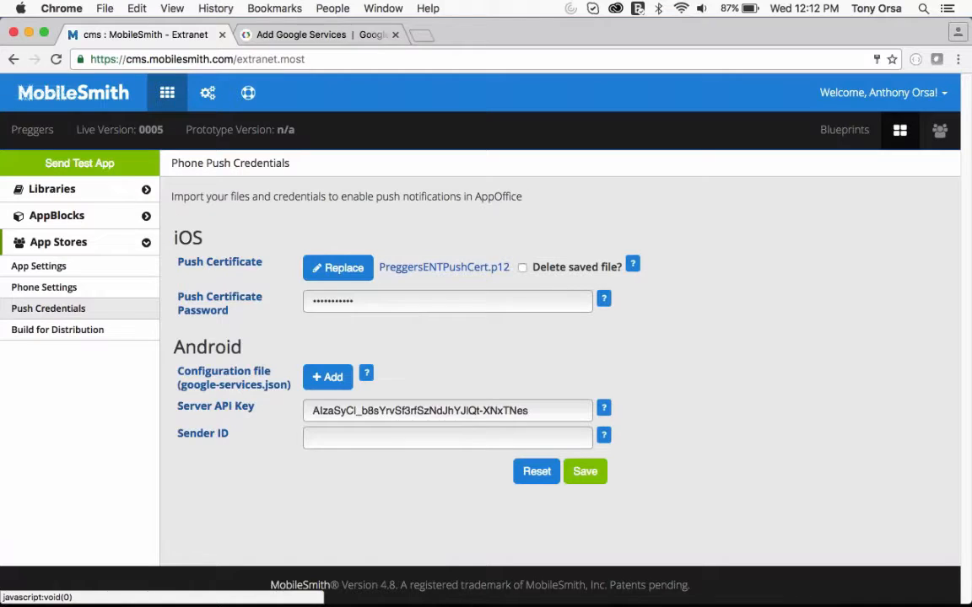
{"action": "left_click_drag", "start_coordinate": [557, 411], "coordinate": [282, 409]}
{"action": "key", "text": "super+v"}
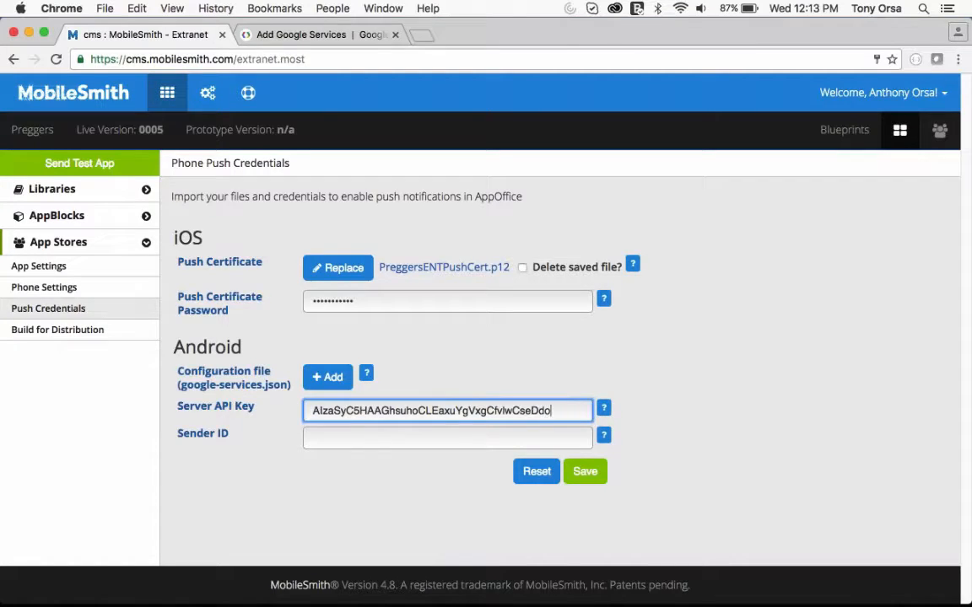
Step: Copy the Cloud Messaging sender ID from Google Developers into the Android Sender ID field in MobileSmith
{"action": "left_click", "coordinate": [293, 35]}
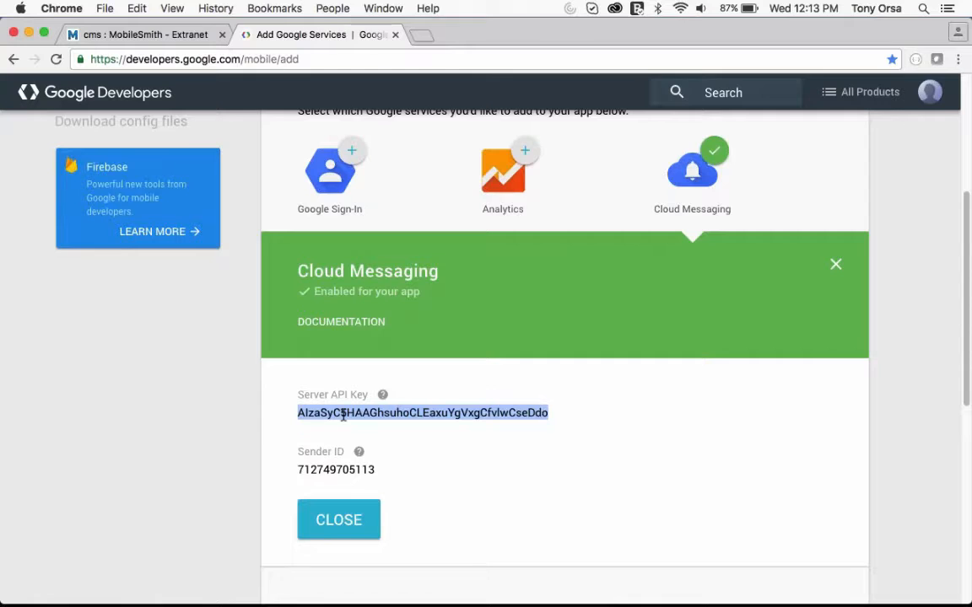
{"action": "left_click", "coordinate": [404, 470]}
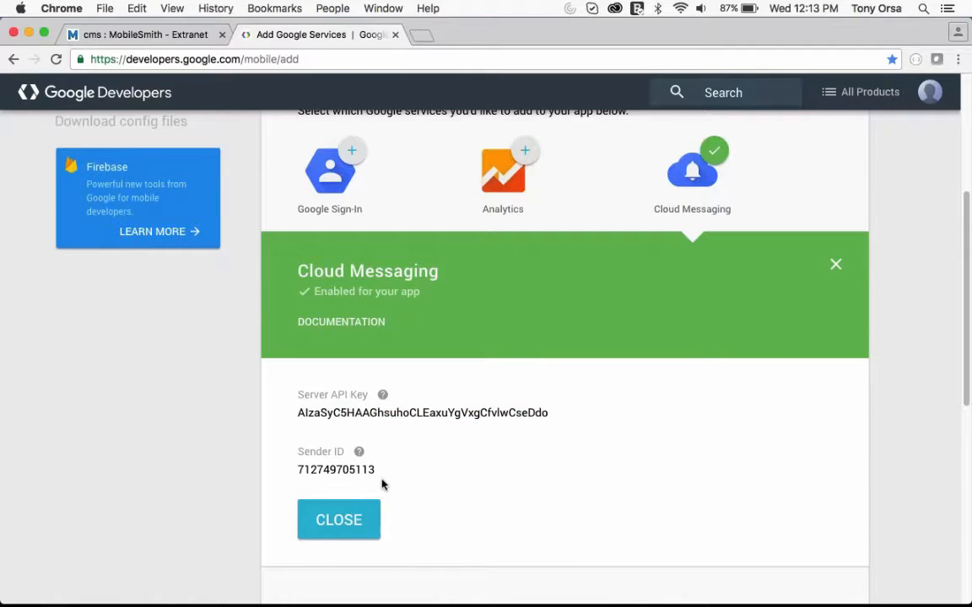
{"action": "left_click_drag", "start_coordinate": [376, 469], "coordinate": [299, 471]}
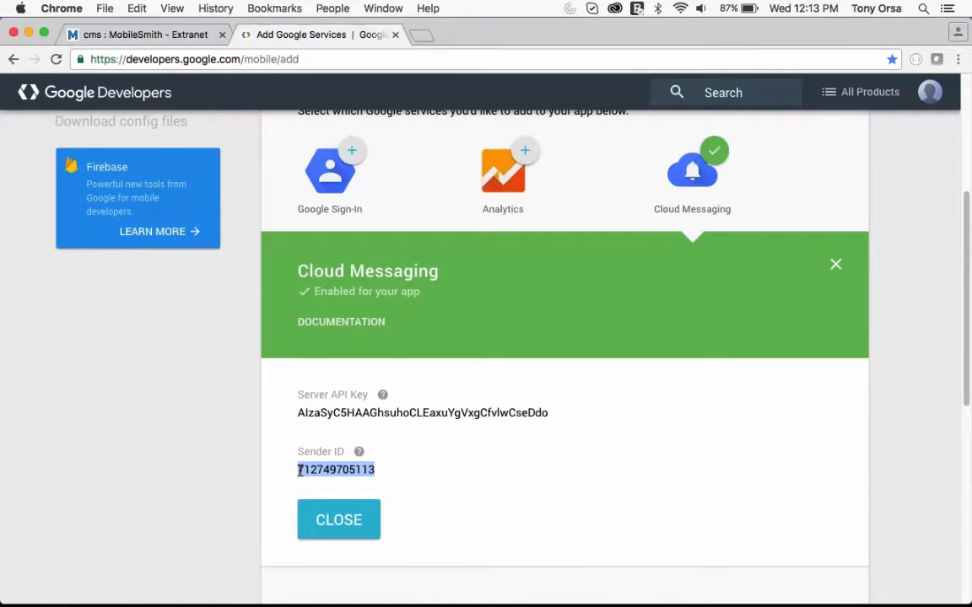
{"action": "key", "text": "super+c"}
{"action": "key", "text": "super+alt+Left"}
{"action": "key", "text": "Tab"}
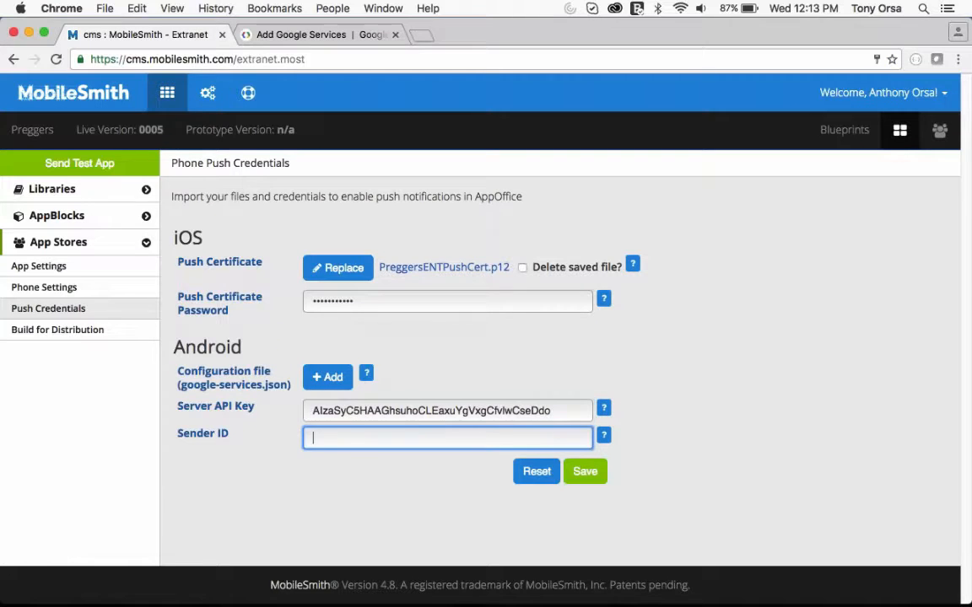
{"action": "key", "text": "super+v"}
{"action": "left_click", "coordinate": [319, 474]}
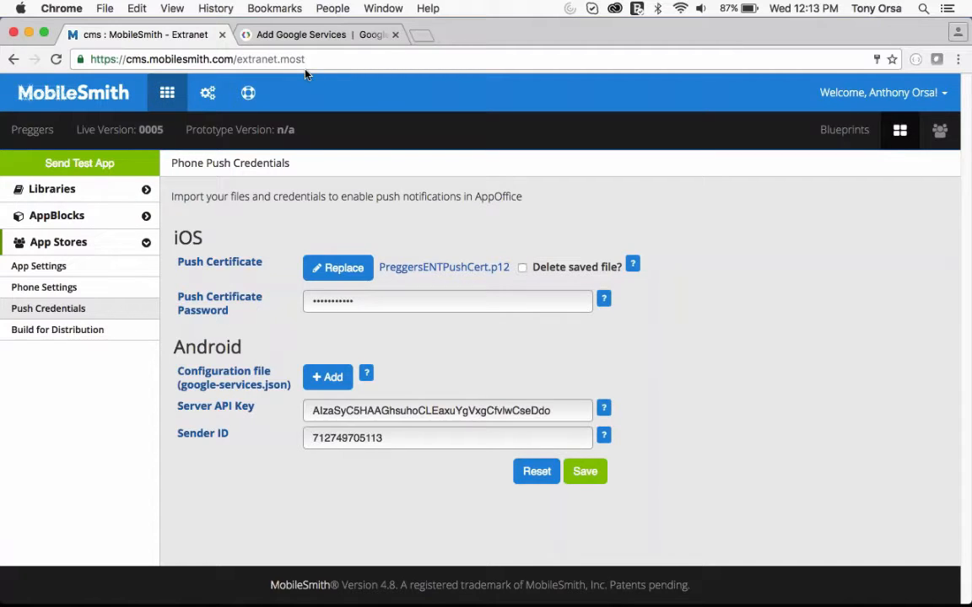
Step: Return to Google Developers, generate the Preggers app's configuration files and download google-services.json
{"action": "left_click", "coordinate": [303, 35]}
{"action": "scroll", "coordinate": [394, 490], "scroll_direction": "down", "scroll_amount": 1}
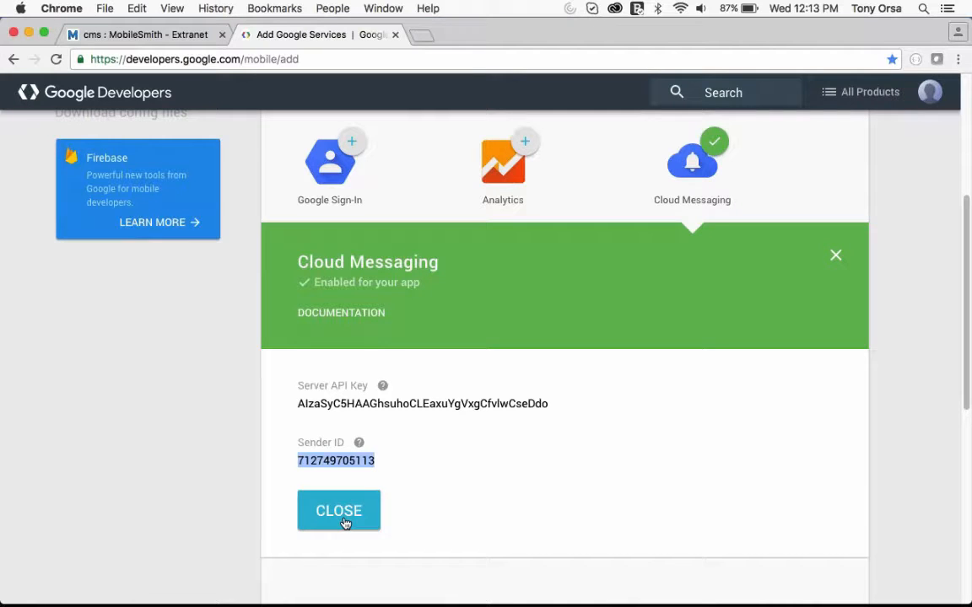
{"action": "left_click", "coordinate": [320, 506]}
{"action": "scroll", "coordinate": [491, 444], "scroll_direction": "up", "scroll_amount": 2}
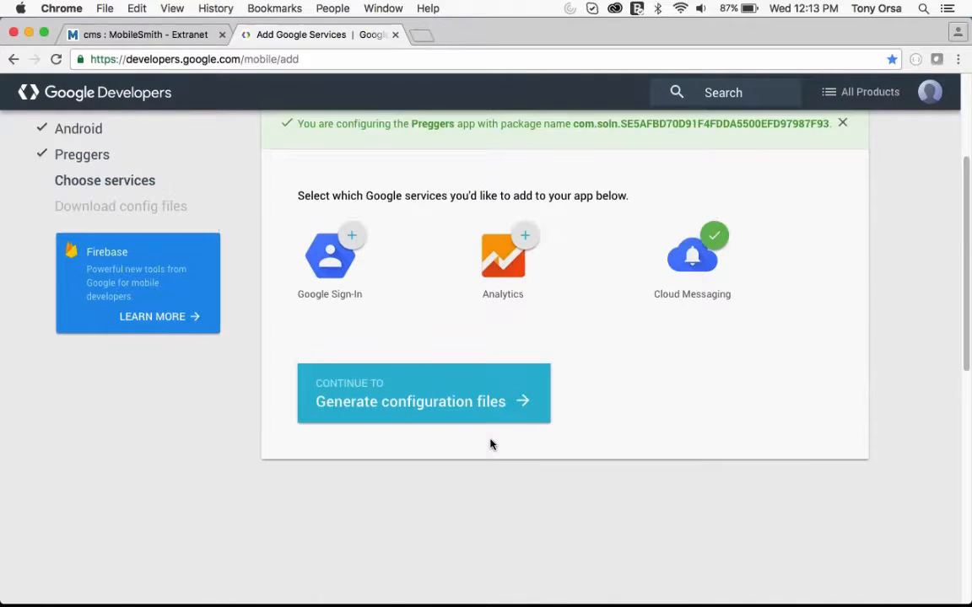
{"action": "left_click", "coordinate": [408, 407]}
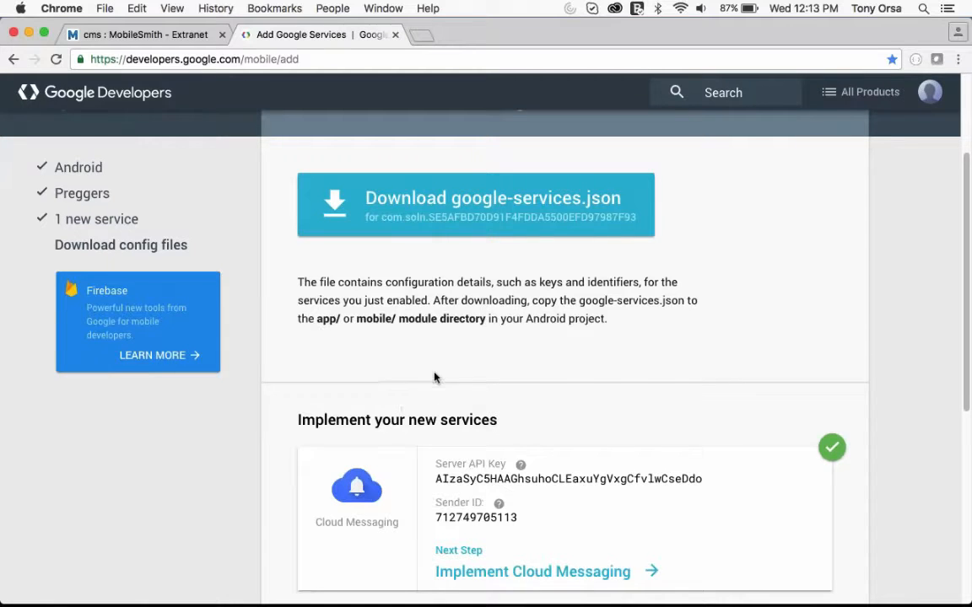
{"action": "scroll", "coordinate": [435, 377], "scroll_direction": "up", "scroll_amount": 1}
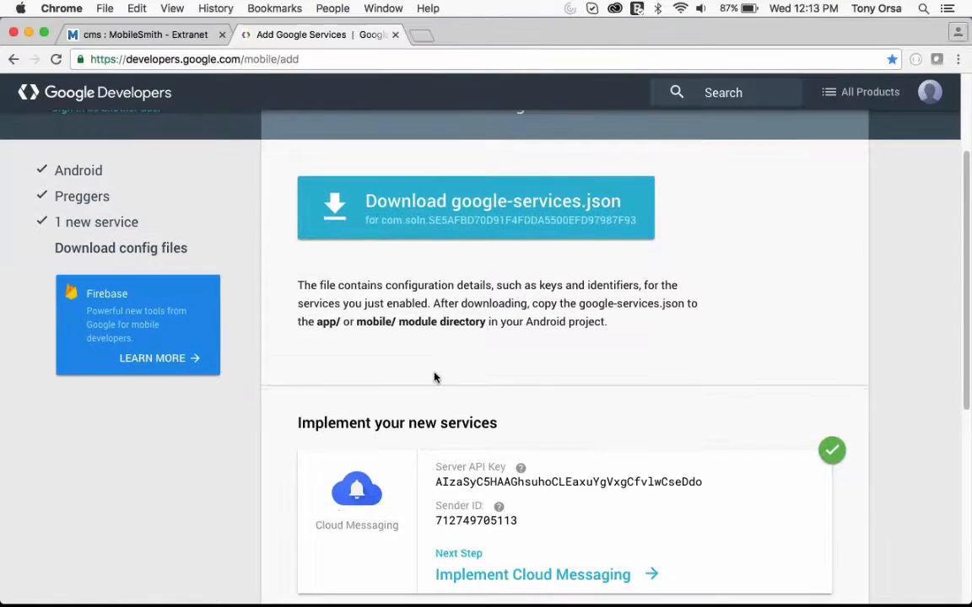
{"action": "scroll", "coordinate": [434, 377], "scroll_direction": "up", "scroll_amount": 1}
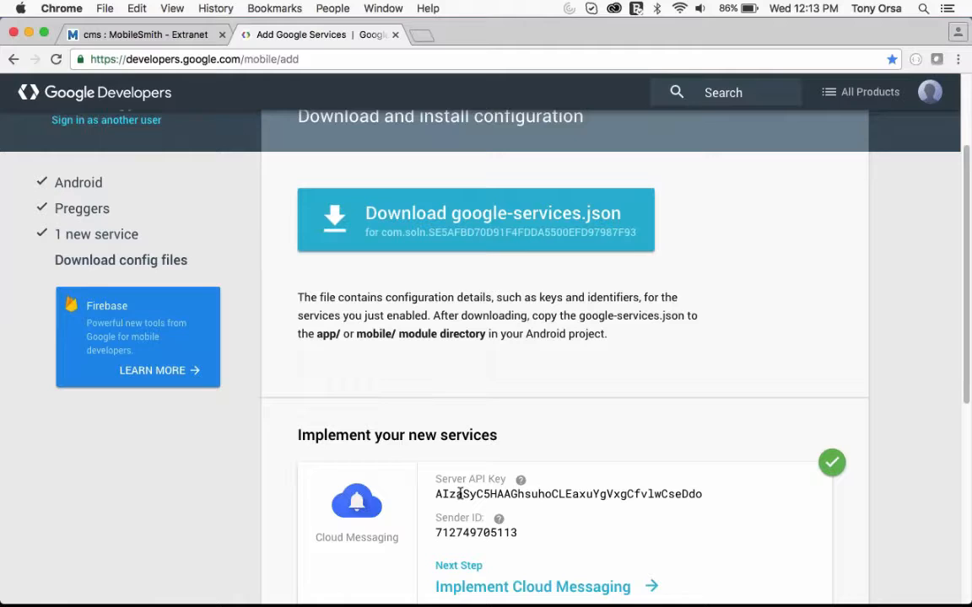
{"action": "left_click", "coordinate": [452, 233]}
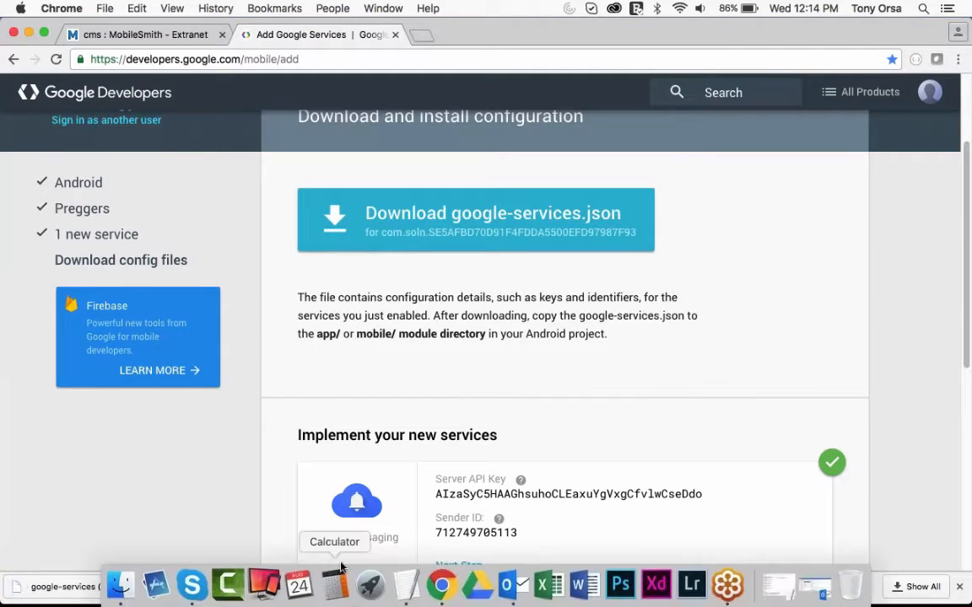
Step: In MobileSmith, add google-services (39).json from Downloads as the Android configuration file and save the push credentials
{"action": "left_click", "coordinate": [160, 35]}
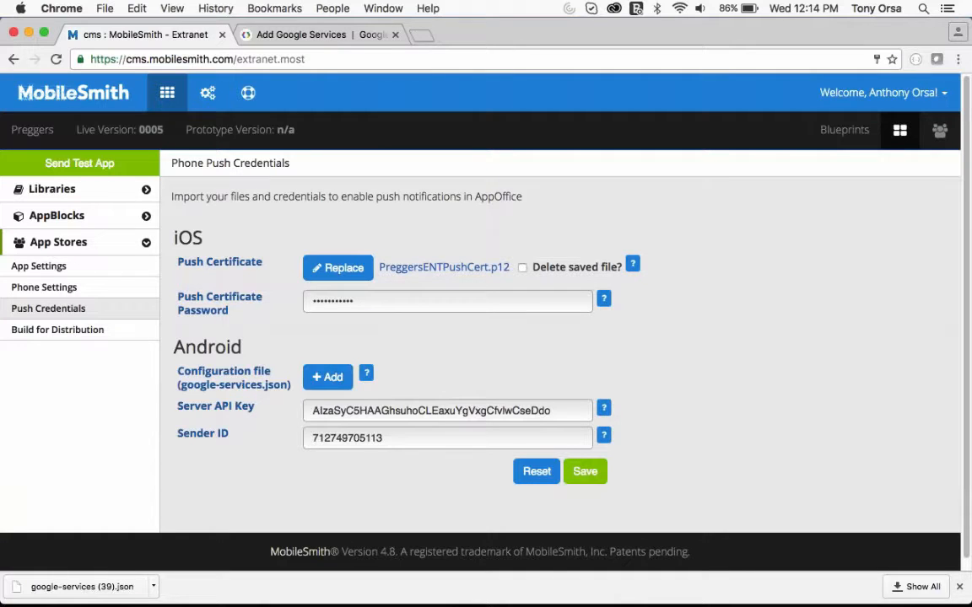
{"action": "left_click", "coordinate": [326, 380]}
{"action": "left_click", "coordinate": [277, 192]}
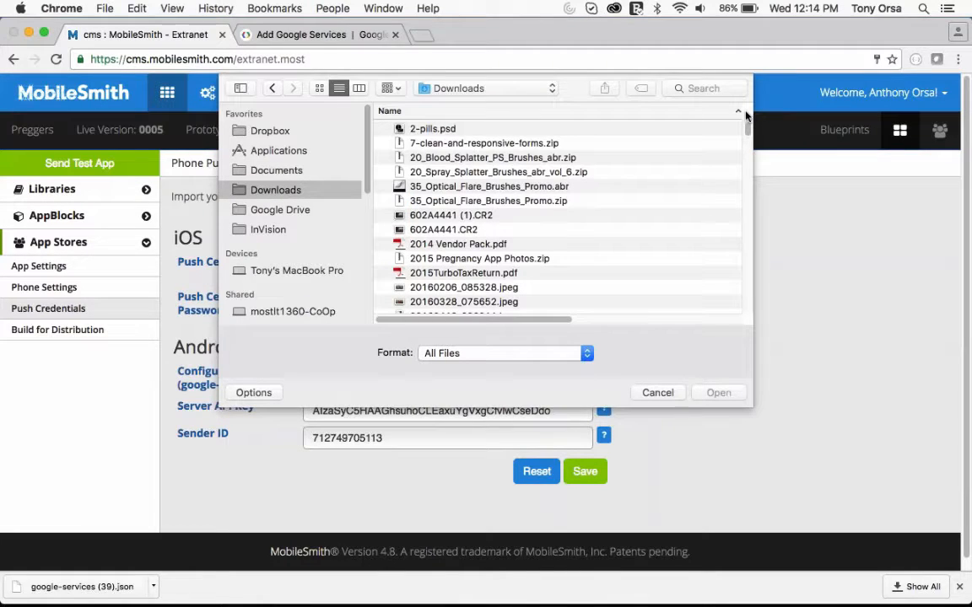
{"action": "left_click", "coordinate": [657, 102]}
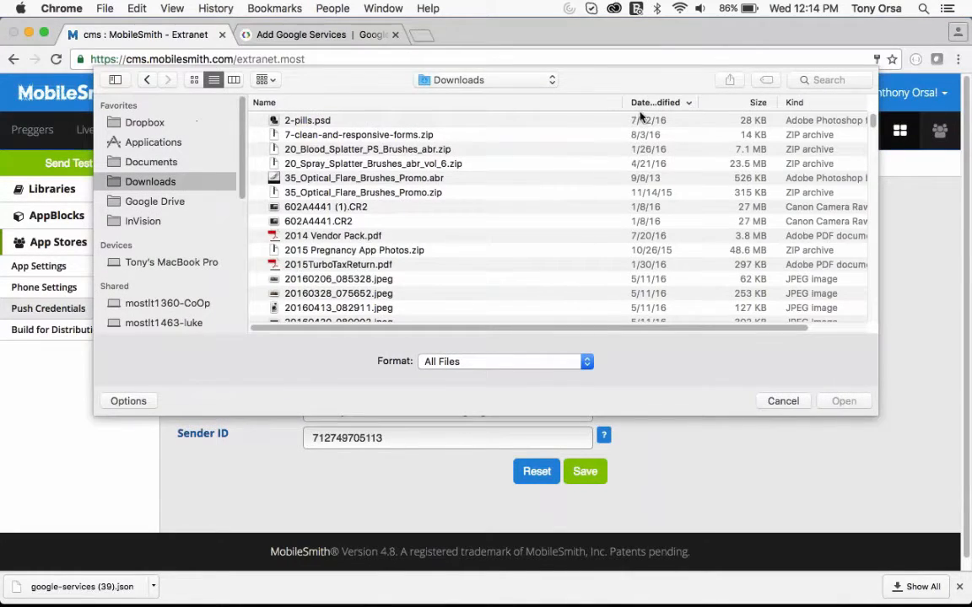
{"action": "left_click", "coordinate": [334, 122]}
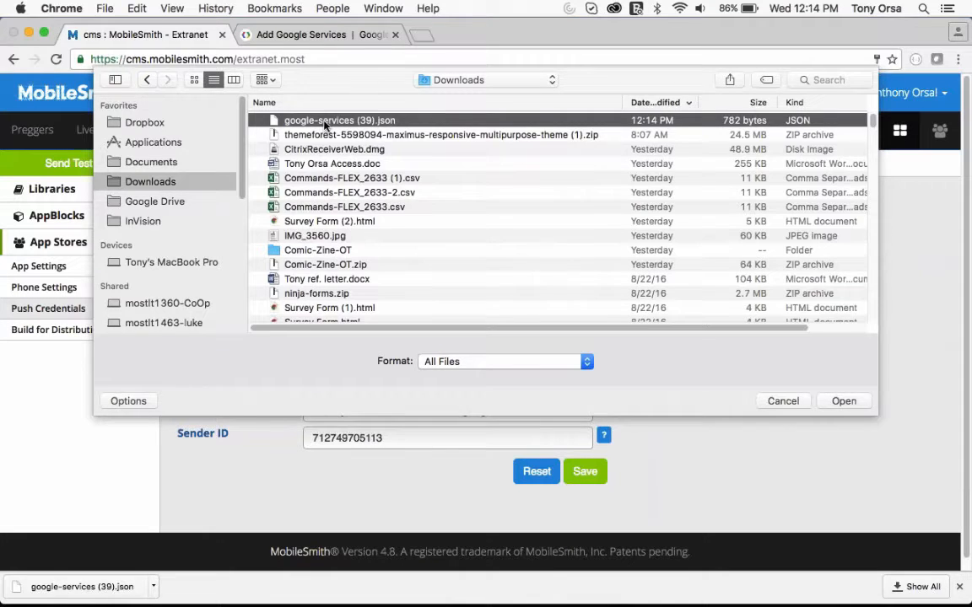
{"action": "double_click", "coordinate": [326, 122]}
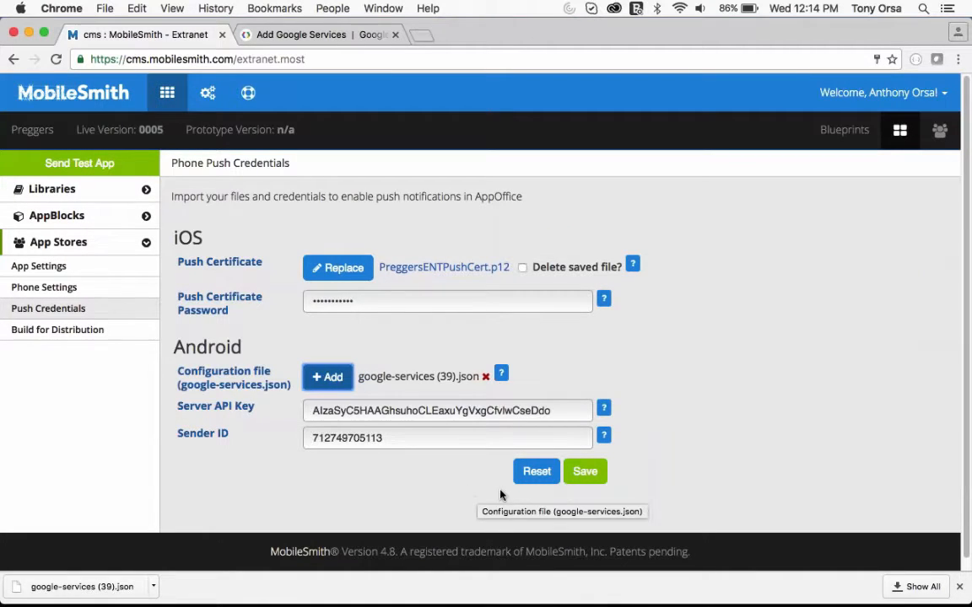
{"action": "left_click", "coordinate": [585, 478]}
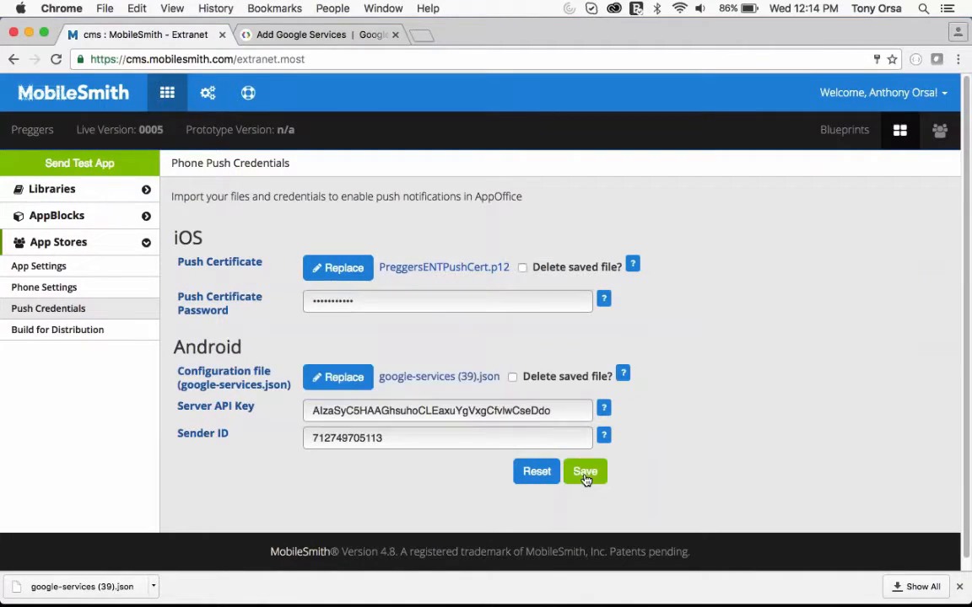
{"action": "left_click", "coordinate": [959, 586]}
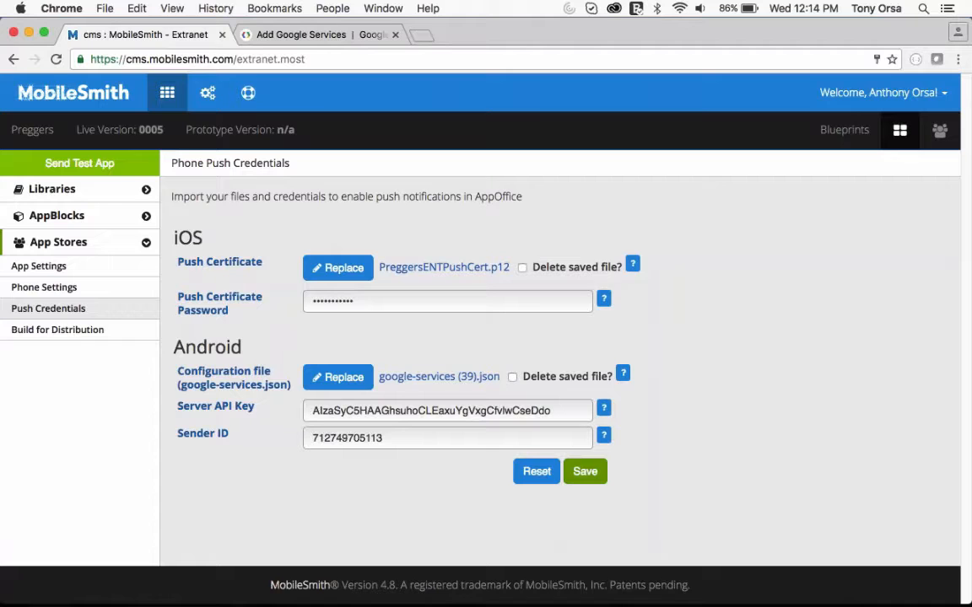
Step: Start a distribution build of the Preggers app with its existing build settings
{"action": "left_click", "coordinate": [89, 331]}
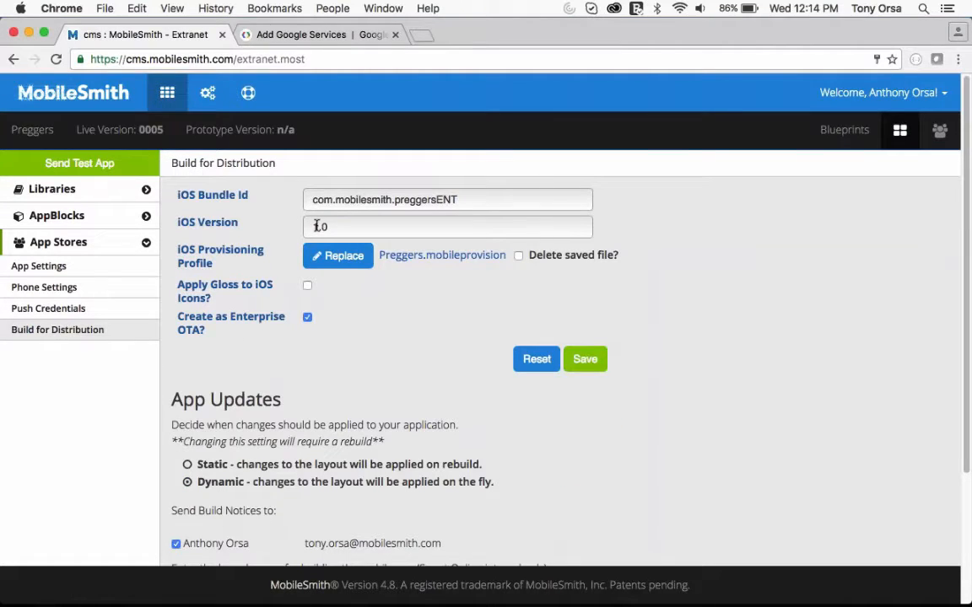
{"action": "scroll", "coordinate": [535, 323], "scroll_direction": "down", "scroll_amount": 3}
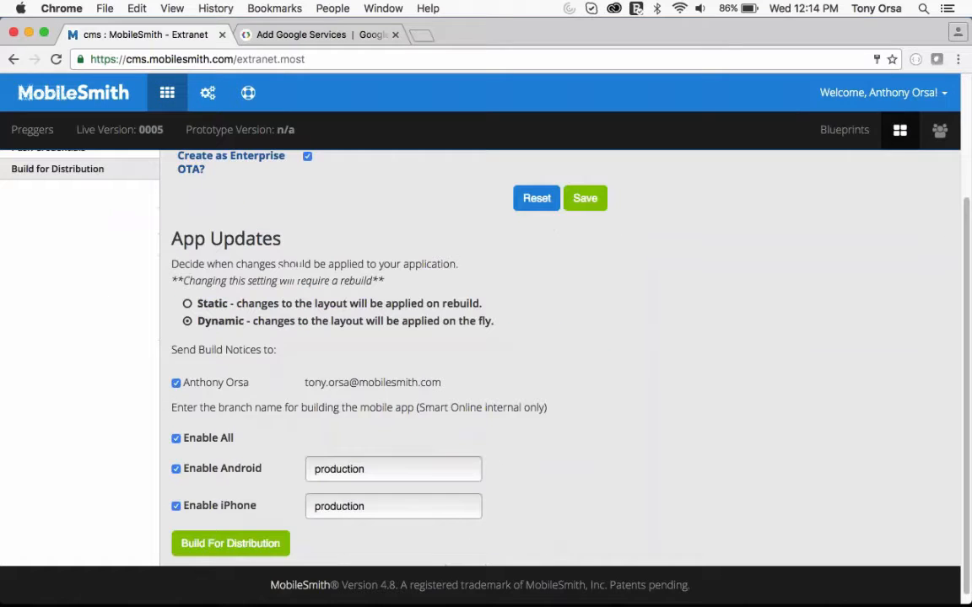
{"action": "left_click", "coordinate": [259, 538]}
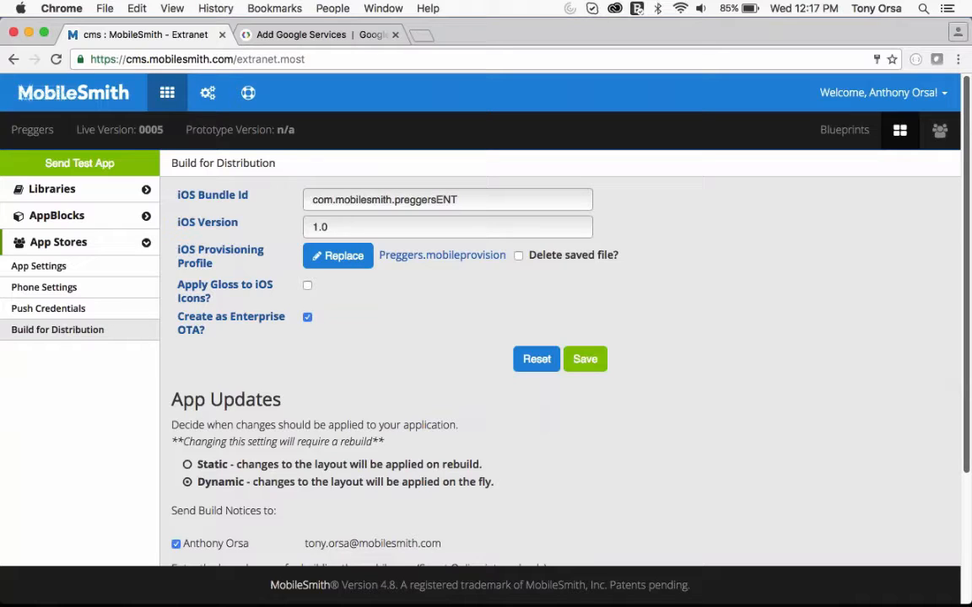
Step: Open the Push Notifications page among the Preggers app's AppBlocks
{"action": "left_click", "coordinate": [71, 216]}
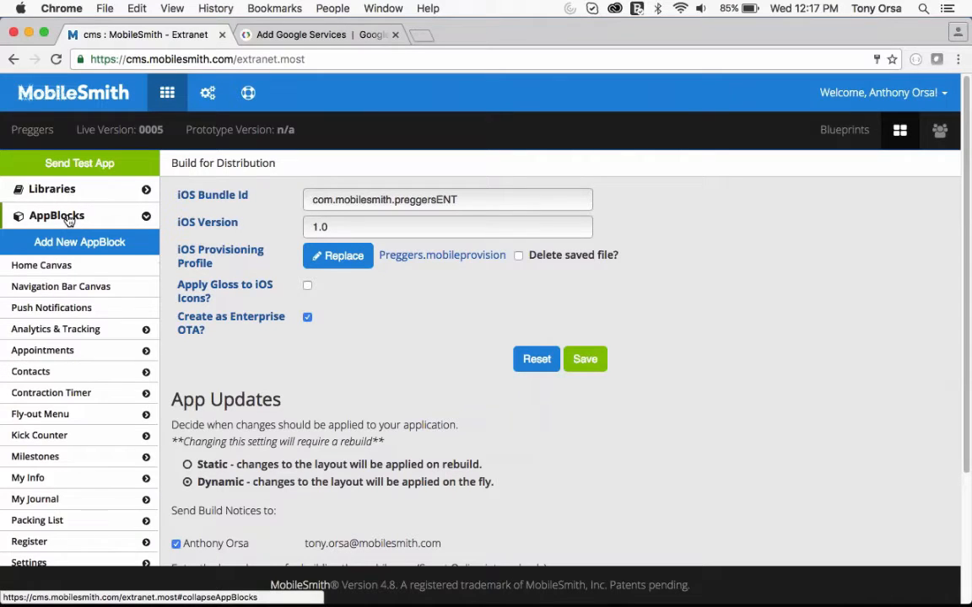
{"action": "left_click", "coordinate": [53, 309]}
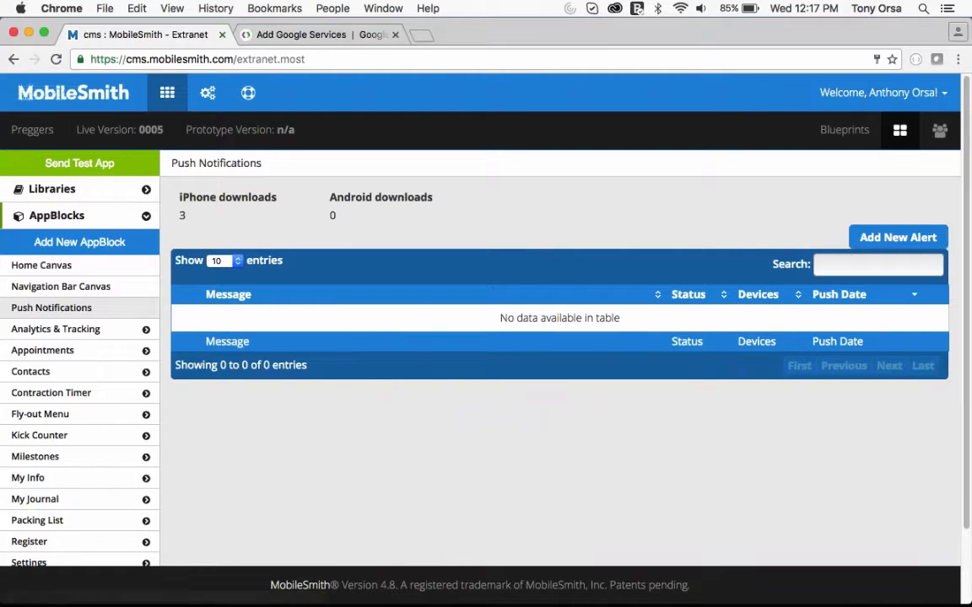